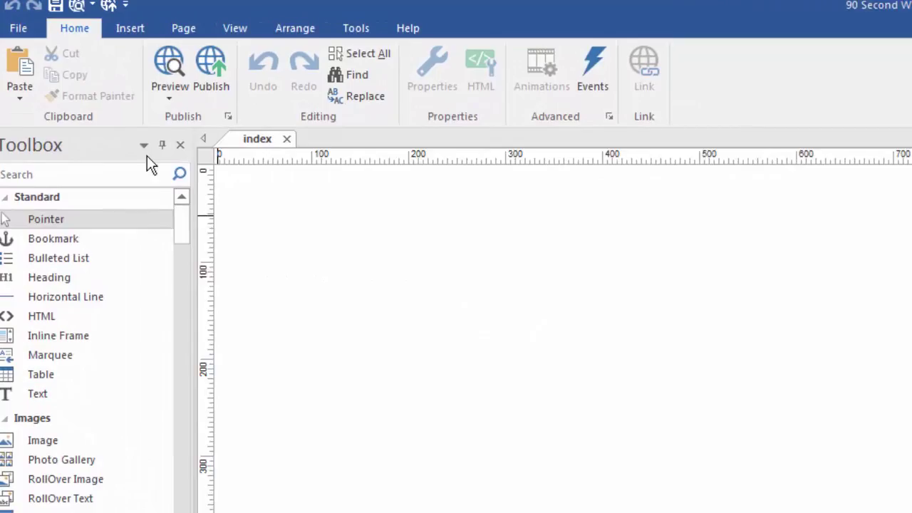
# Step: Show the File menu's Save Web Site As submenu with its project, template and HTML export choices
pyautogui.click(22, 32)
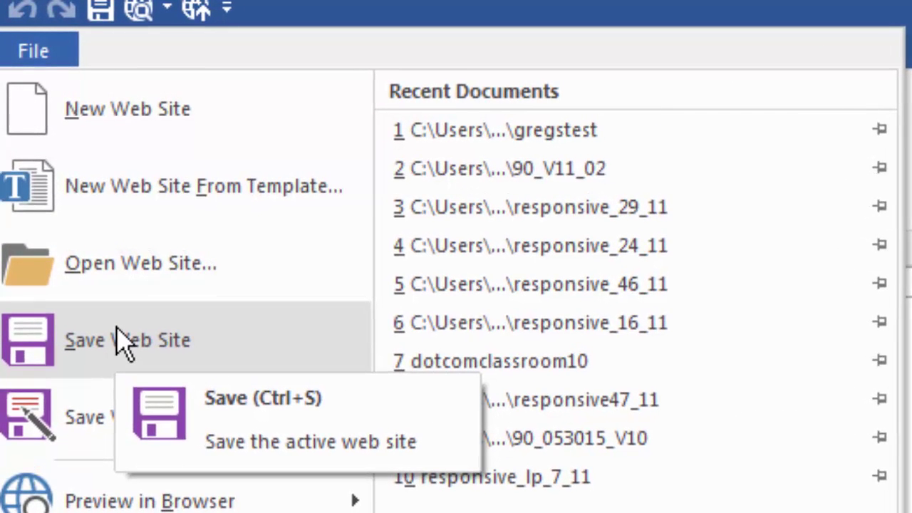
pyautogui.moveTo(96, 422)
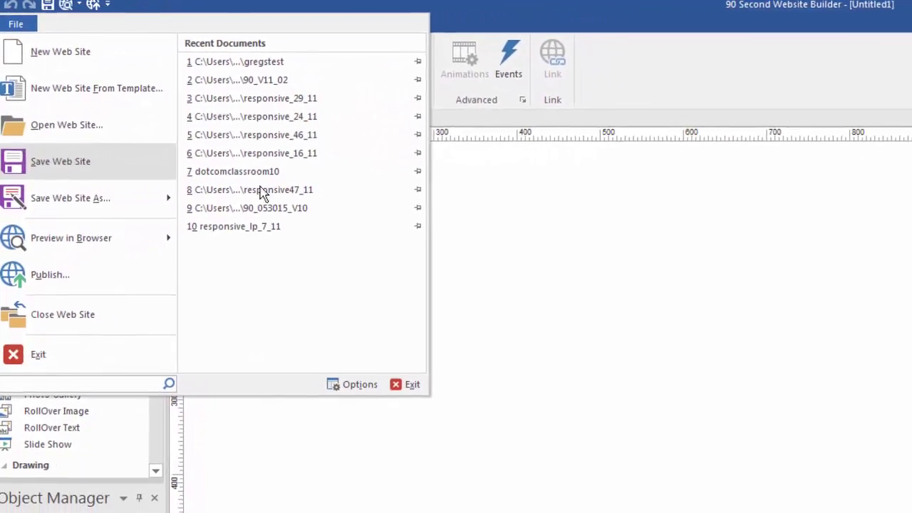
# Step: Draw an image box near the top left of the blank index page
pyautogui.click(720, 253)
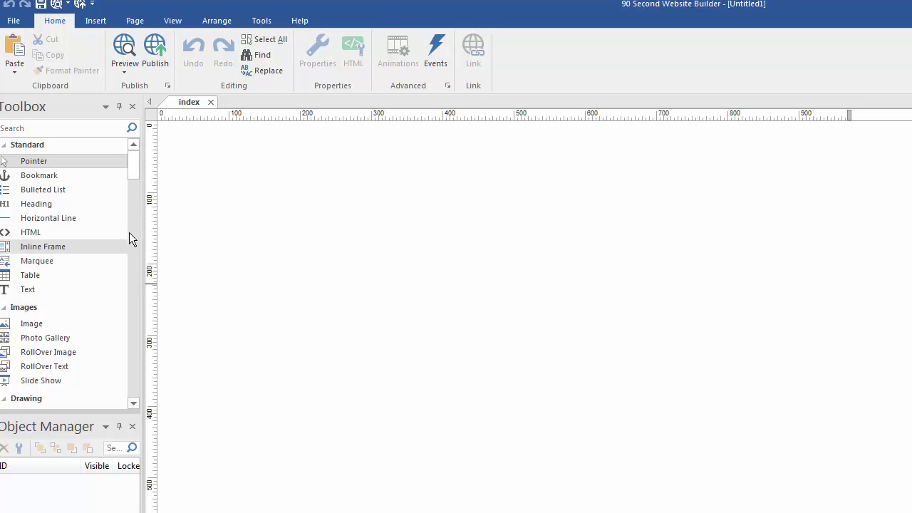
pyautogui.click(29, 324)
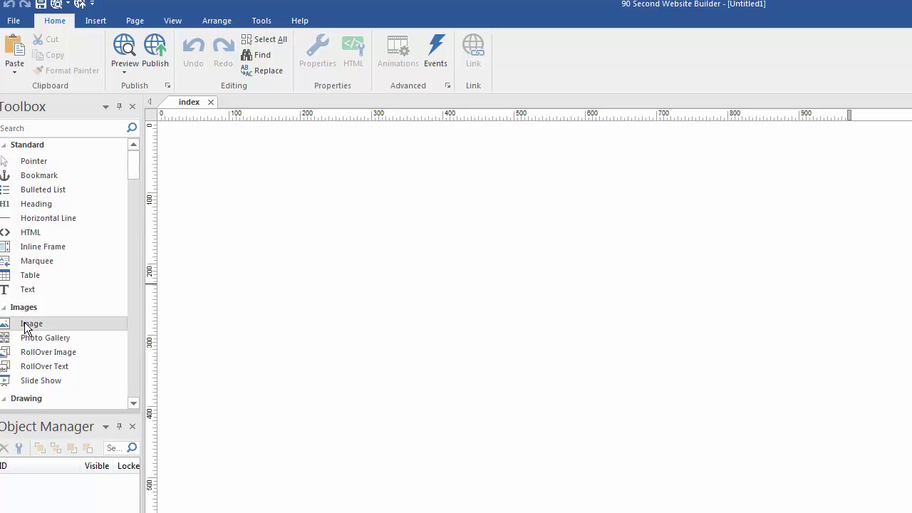
pyautogui.click(206, 152)
pyautogui.moveTo(279, 203); pyautogui.dragTo(419, 302)
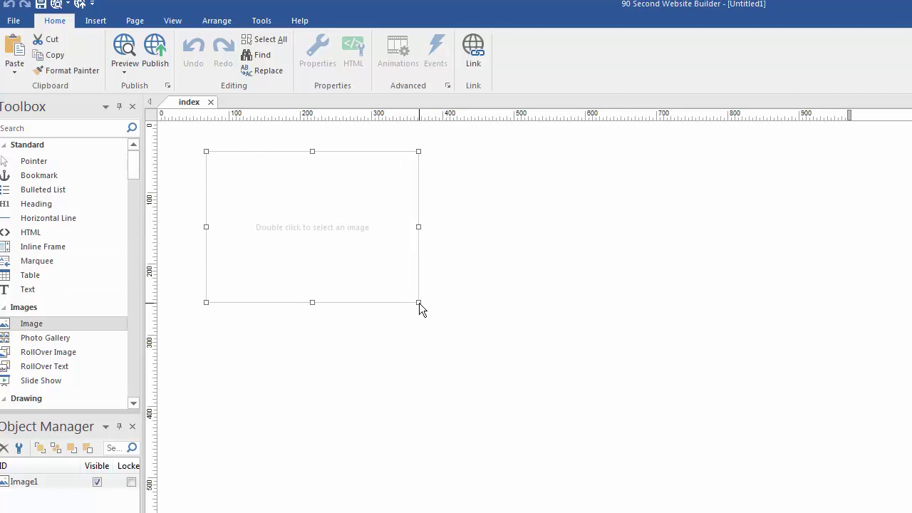
# Step: Fill the image box with the 40Tr woman-with-microphone photo from folder 90_V11_02
pyautogui.doubleClick(798, 249)
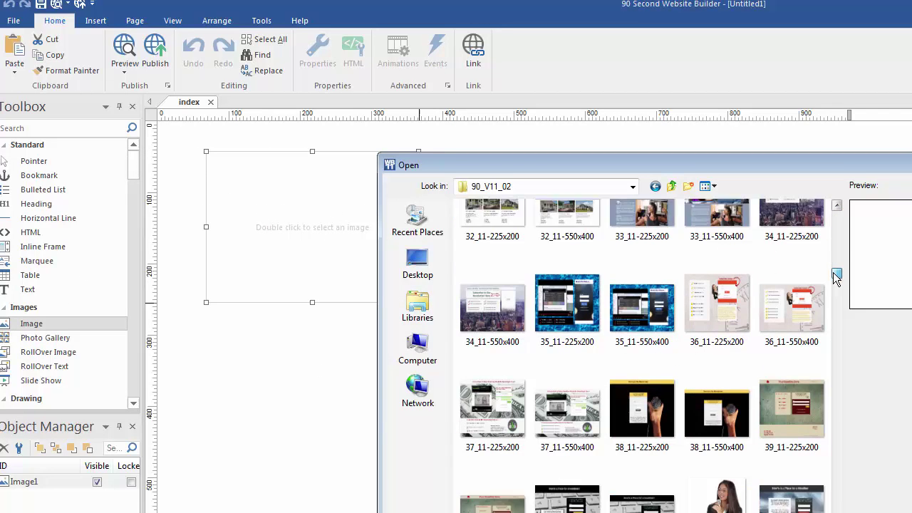
pyautogui.scroll(-3, 787, 316)
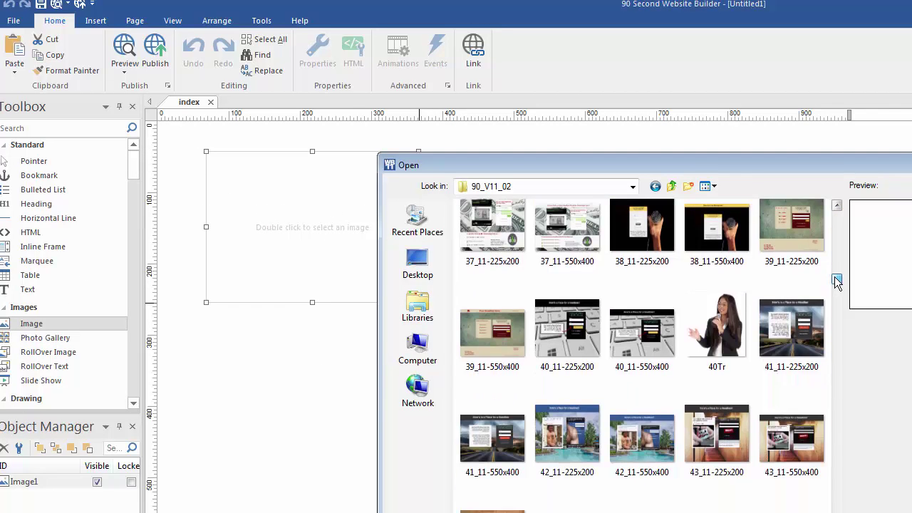
pyautogui.click(721, 330)
pyautogui.doubleClick(721, 331)
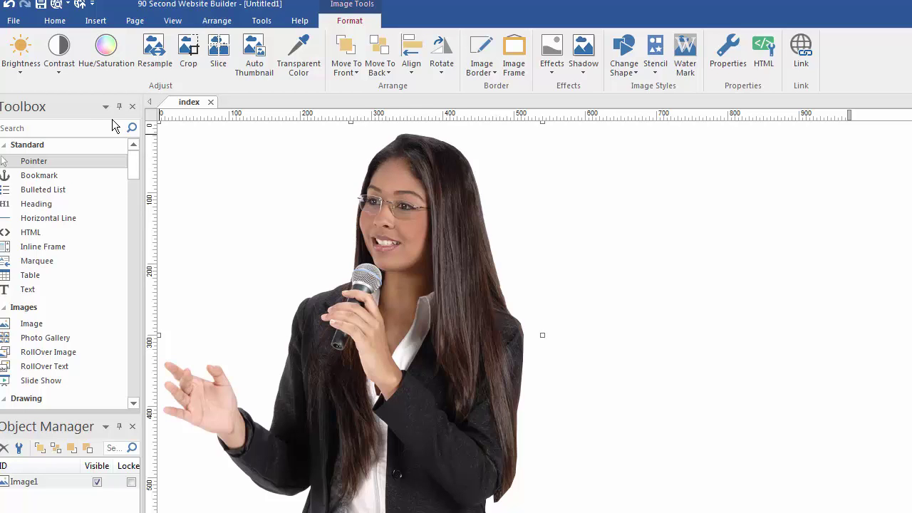
# Step: Start File > Save Web Site and bring the Save As dialog fully into view
pyautogui.click(14, 21)
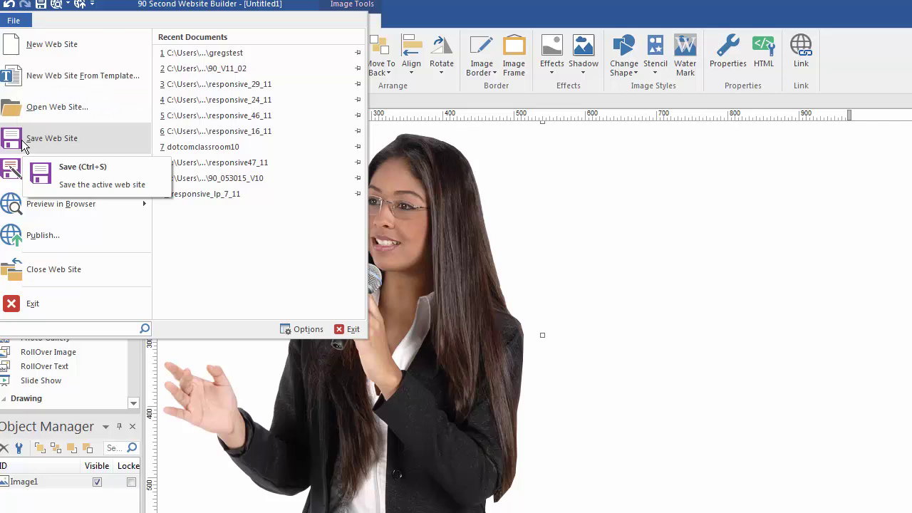
pyautogui.click(23, 140)
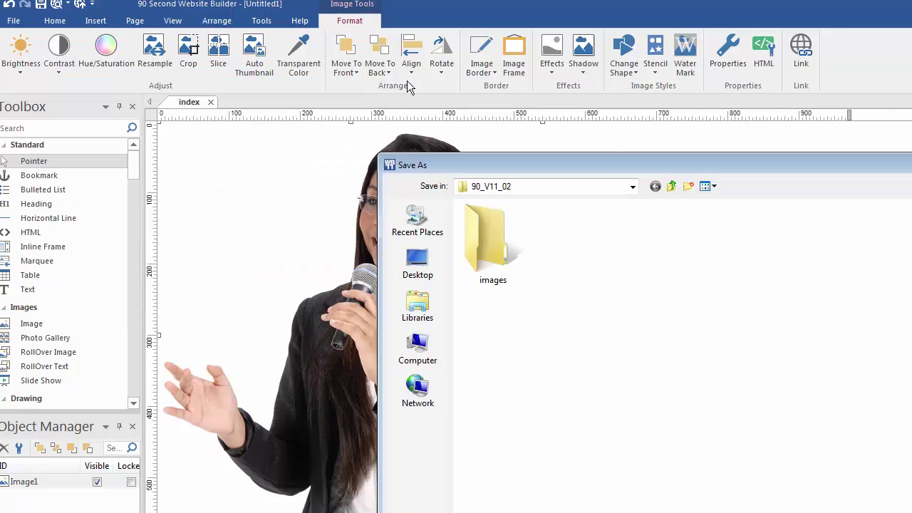
pyautogui.moveTo(626, 171); pyautogui.dragTo(525, 25)
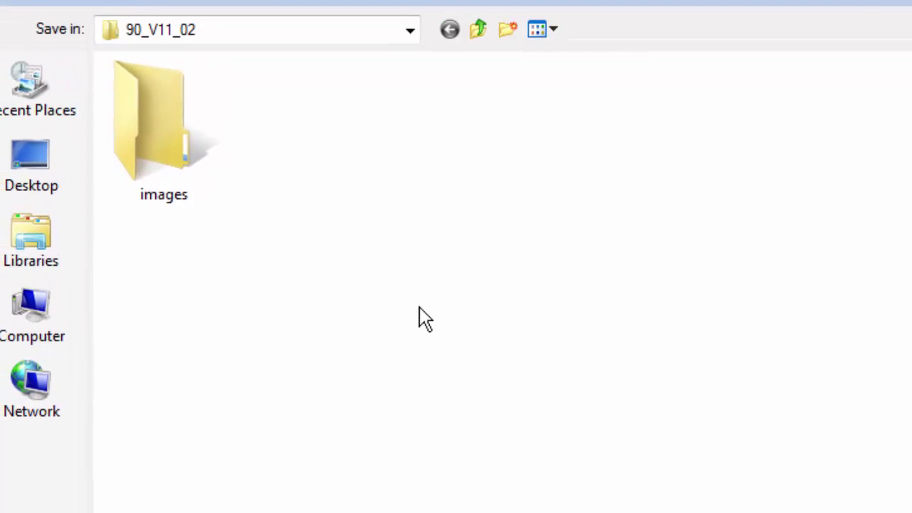
# Step: Switch the Save in location to My Documents\90 Second Website Builder
pyautogui.click(411, 29)
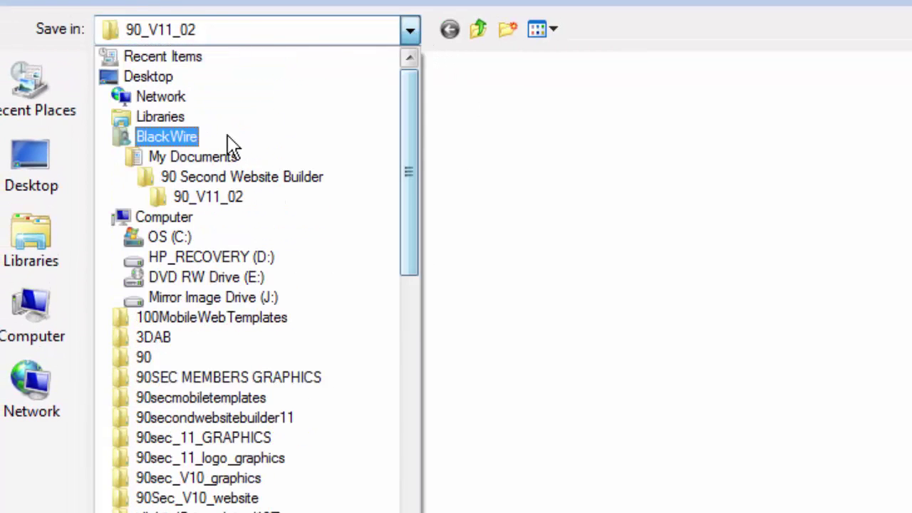
pyautogui.click(195, 177)
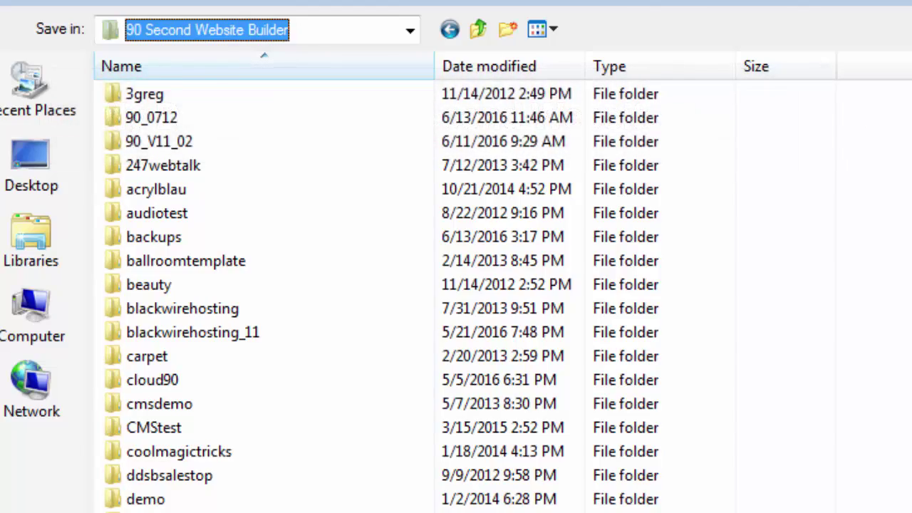
pyautogui.scroll(-20, 861, 114)
pyautogui.scroll(-20, 463, 285)
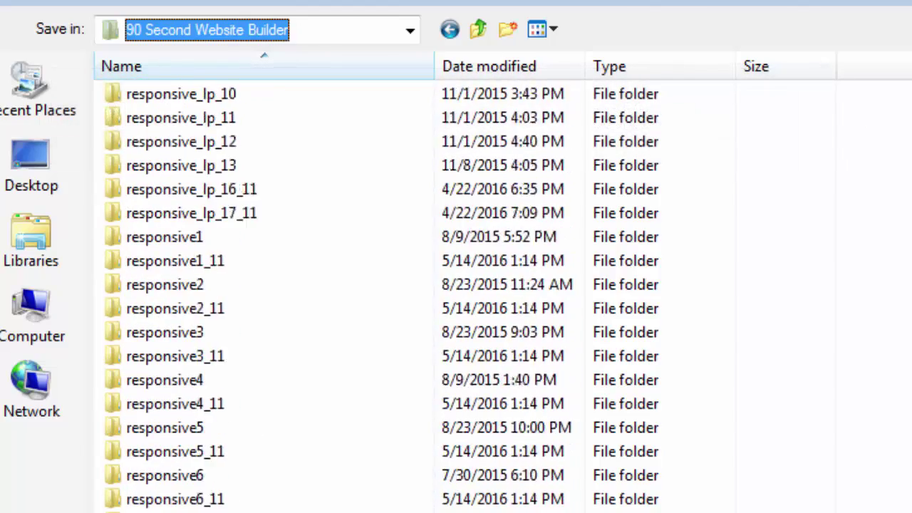
pyautogui.scroll(-2, 203, 142)
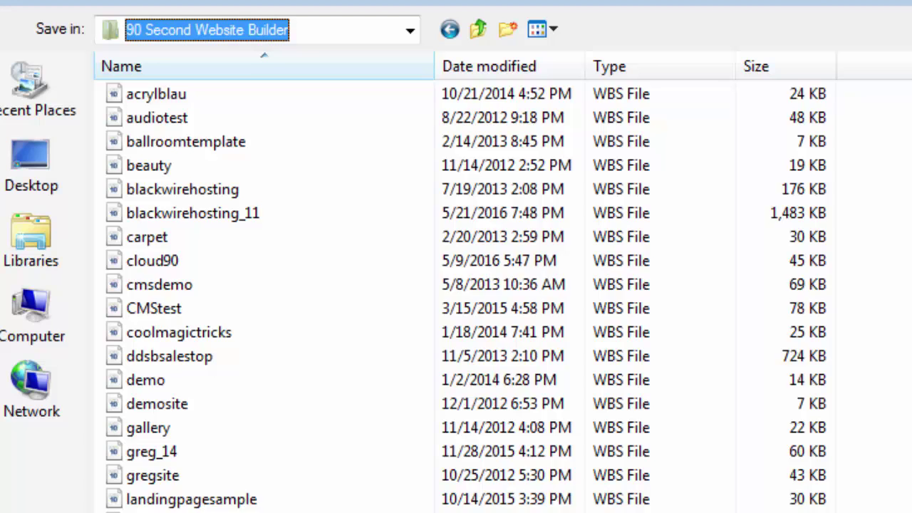
pyautogui.scroll(3, 203, 141)
pyautogui.scroll(-2, 203, 141)
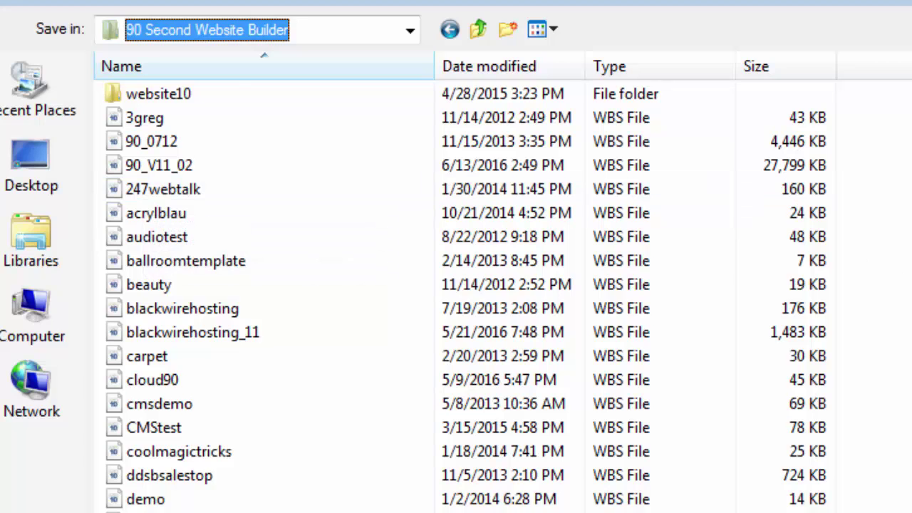
pyautogui.scroll(20, 142, 153)
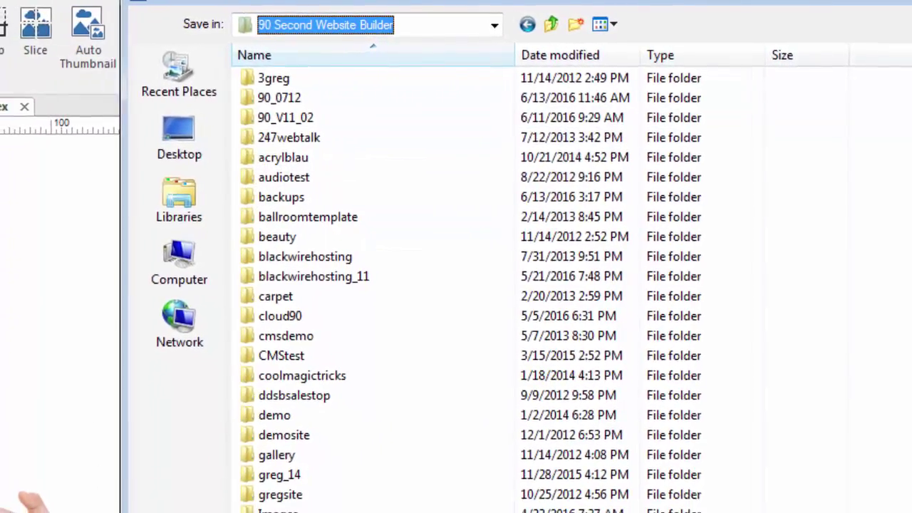
pyautogui.scroll(-15, 370, 285)
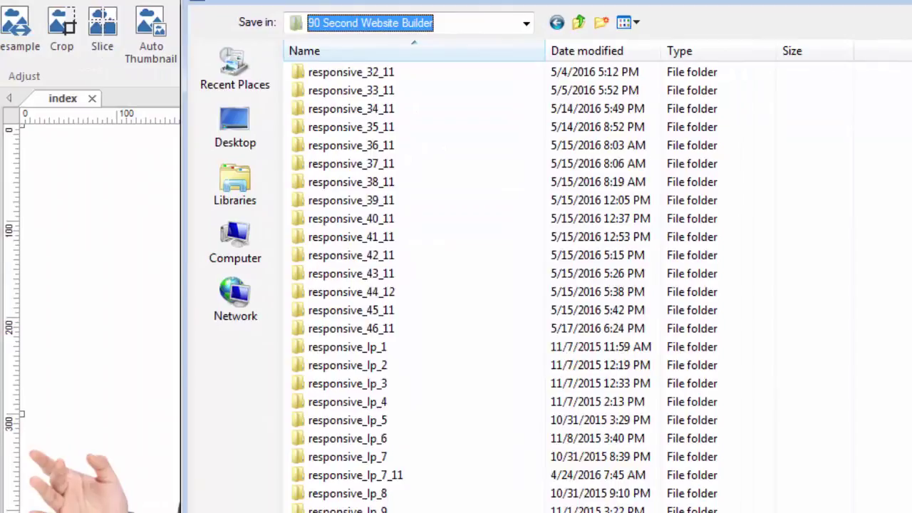
pyautogui.scroll(-15, 398, 285)
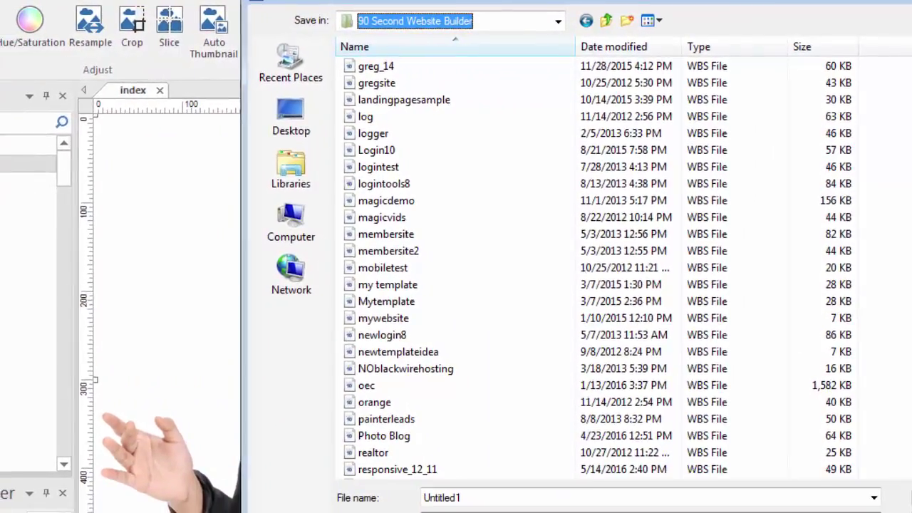
# Step: Save the site as 'gregstest', then select gregstest in the Site Manager tree
pyautogui.doubleClick(456, 498)
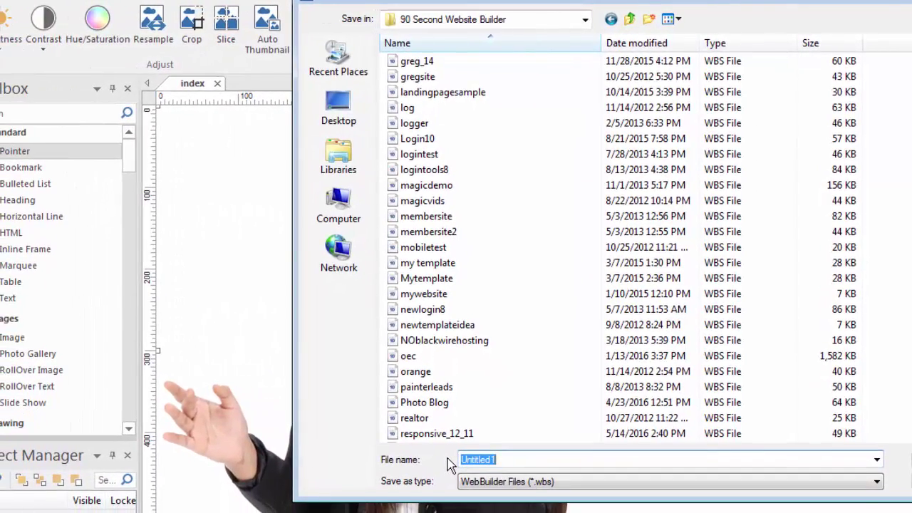
pyautogui.write('gregstest')
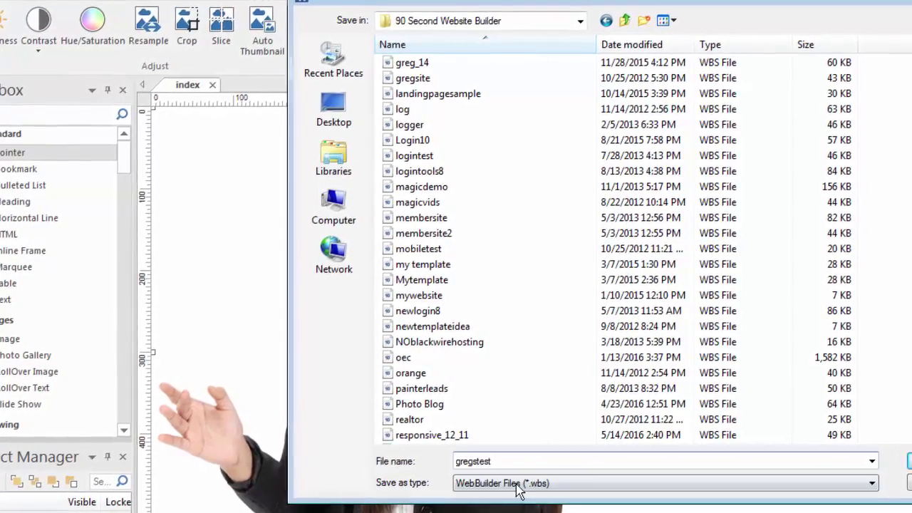
pyautogui.click(903, 470)
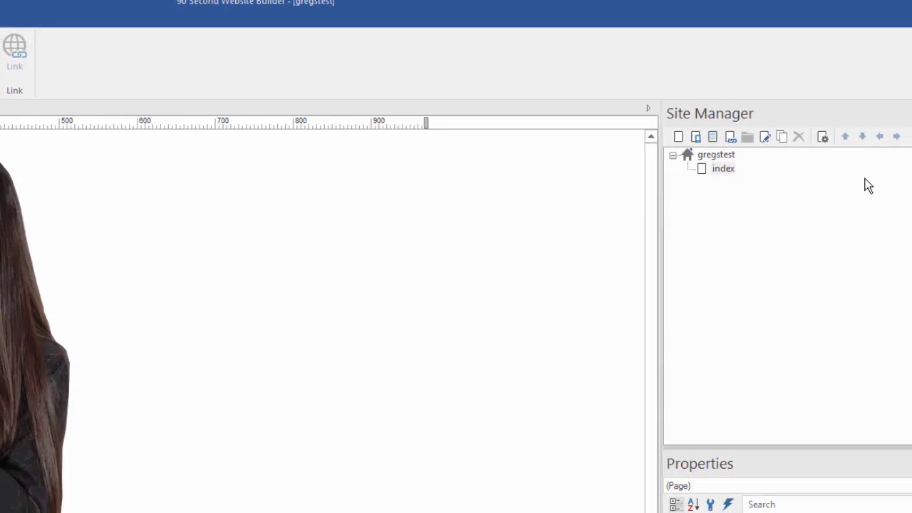
pyautogui.click(715, 155)
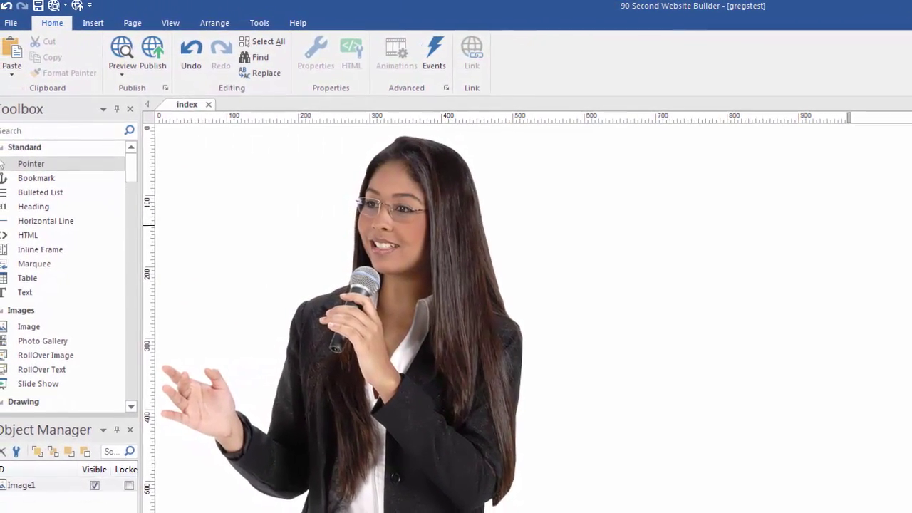
# Step: Add a text box at the page's top left filled with one Lorem Ipsum paragraph
pyautogui.click(33, 293)
pyautogui.click(178, 148)
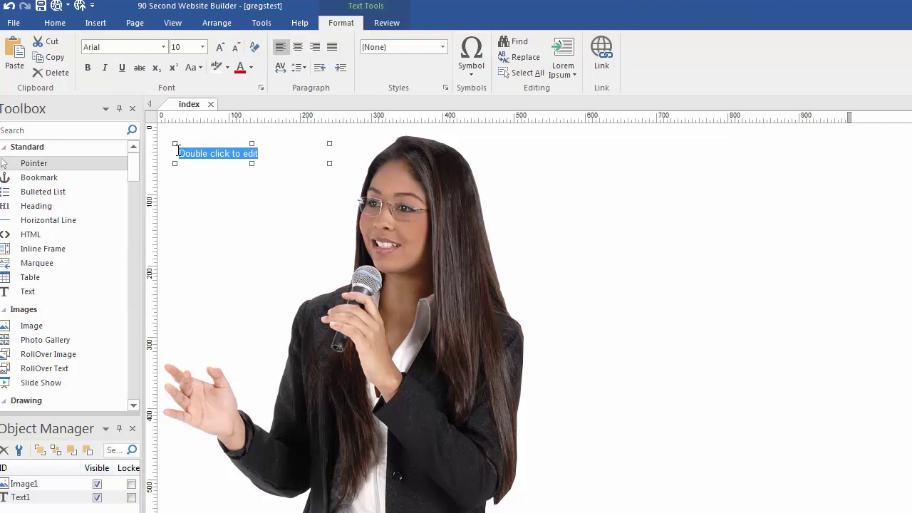
pyautogui.click(574, 74)
pyautogui.click(590, 108)
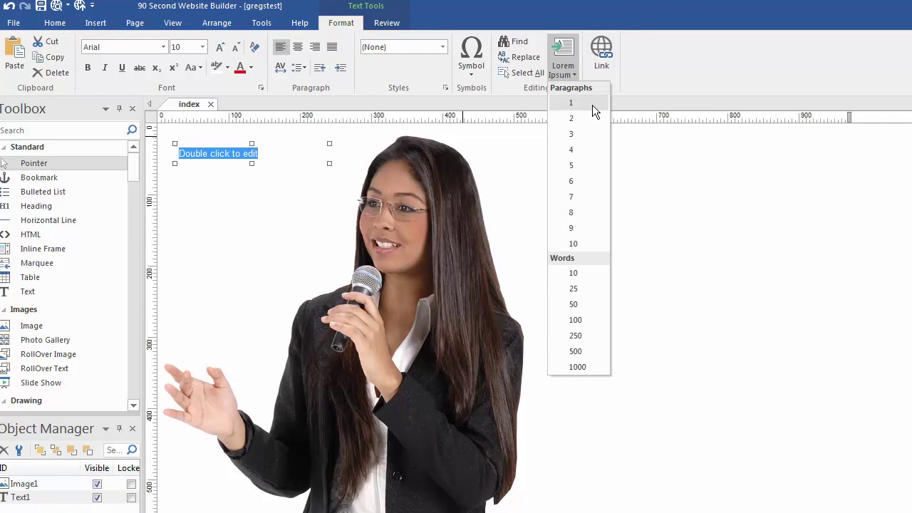
pyautogui.click(571, 103)
# Step: Nudge the Lorem Ipsum text box slightly up and left, leaving it deselected
pyautogui.click(718, 228)
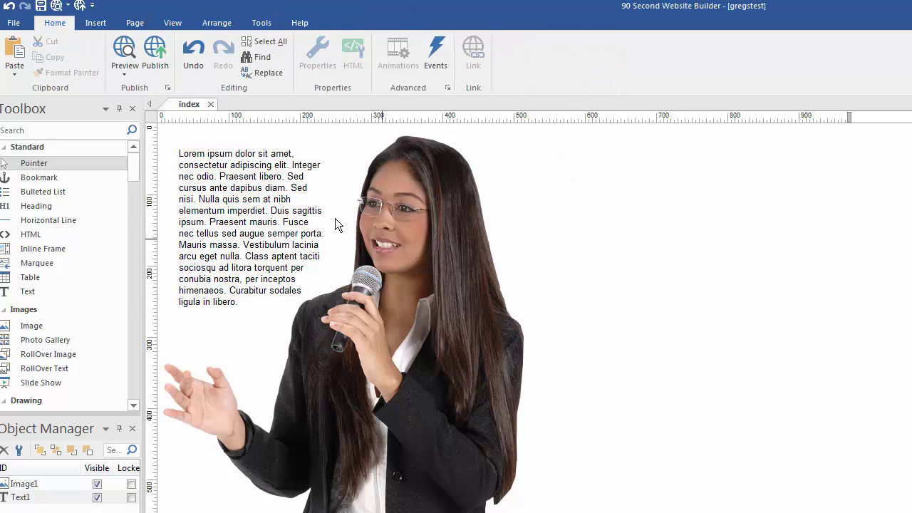
pyautogui.moveTo(229, 193); pyautogui.dragTo(224, 182)
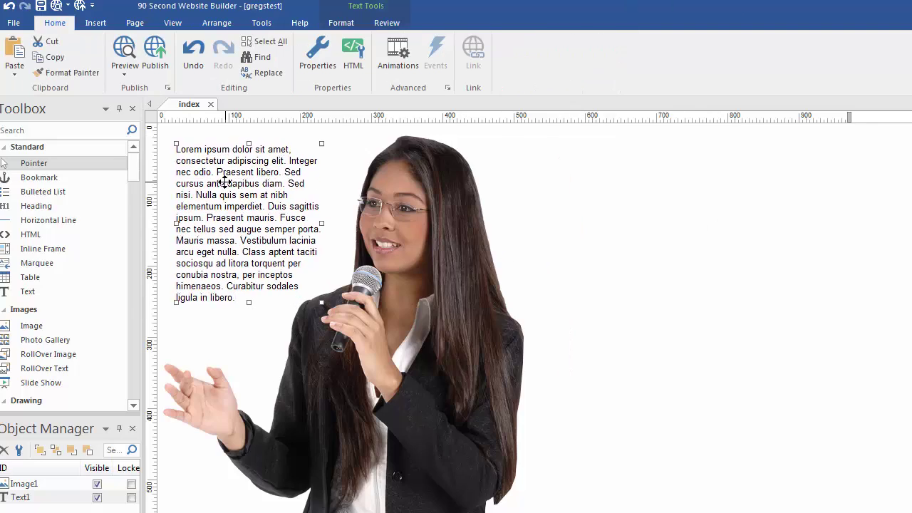
pyautogui.click(710, 322)
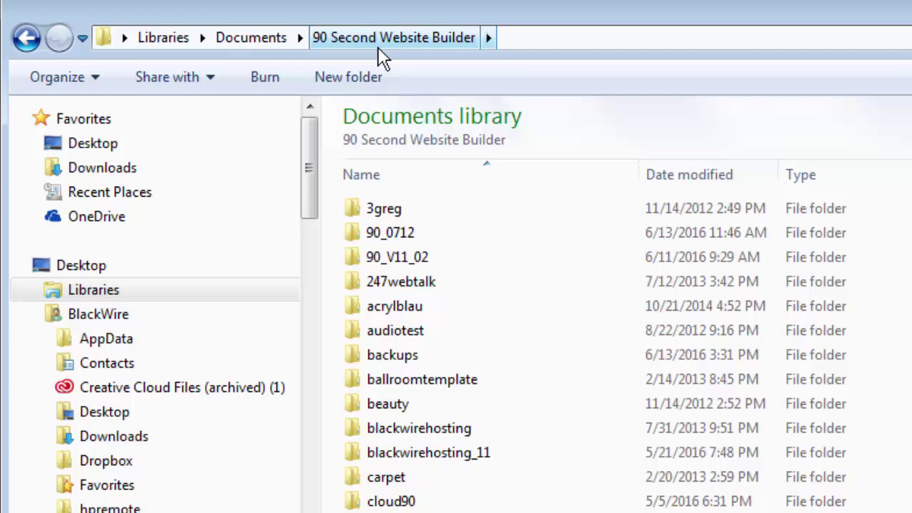
# Step: Inspect the gregstest WBS file and gregstest folder in Documents\90 Second Website Builder
pyautogui.scroll(-20, 594, 349)
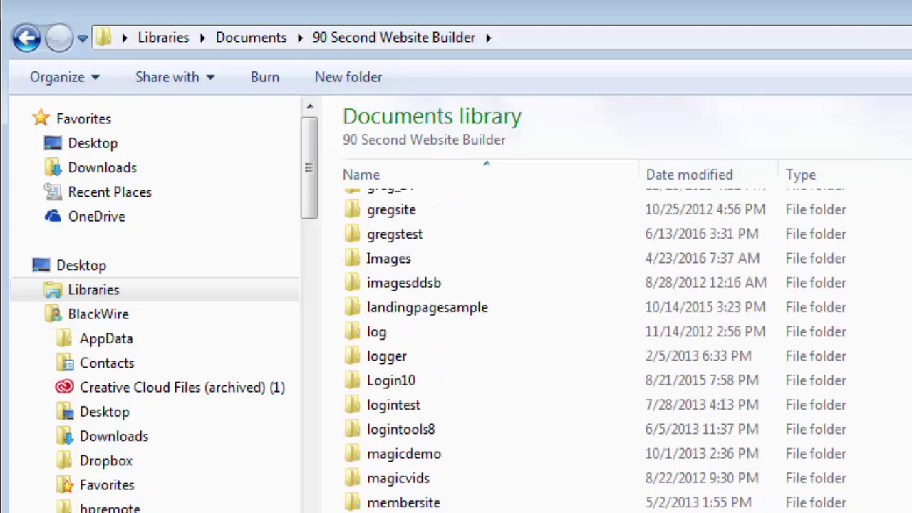
pyautogui.scroll(-3, 594, 349)
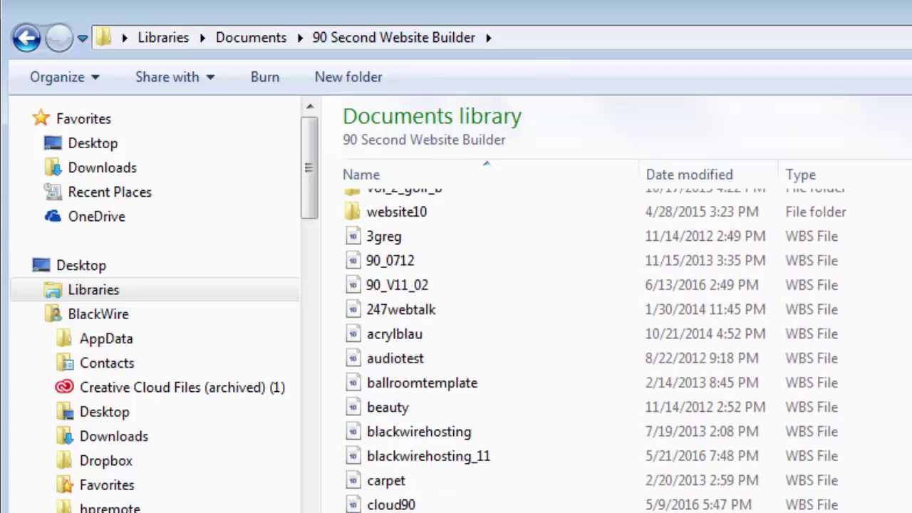
pyautogui.scroll(-2, 595, 349)
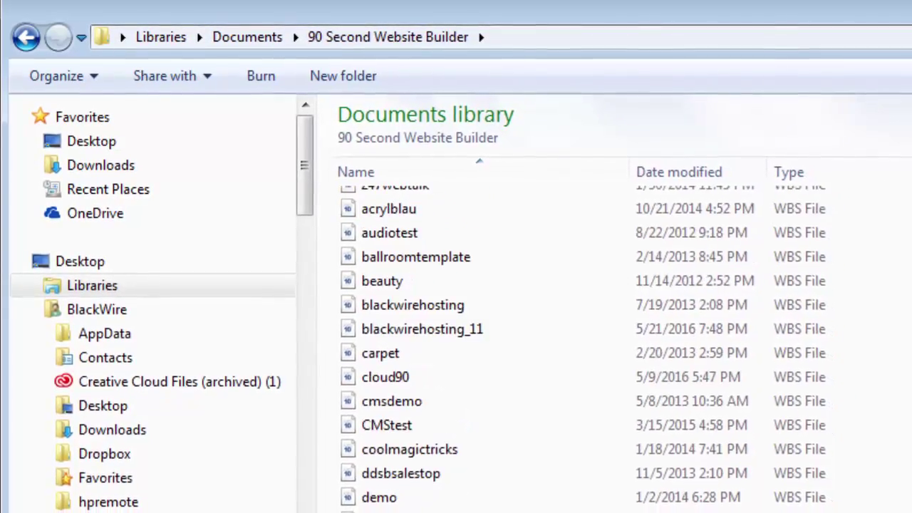
pyautogui.scroll(-2, 406, 492)
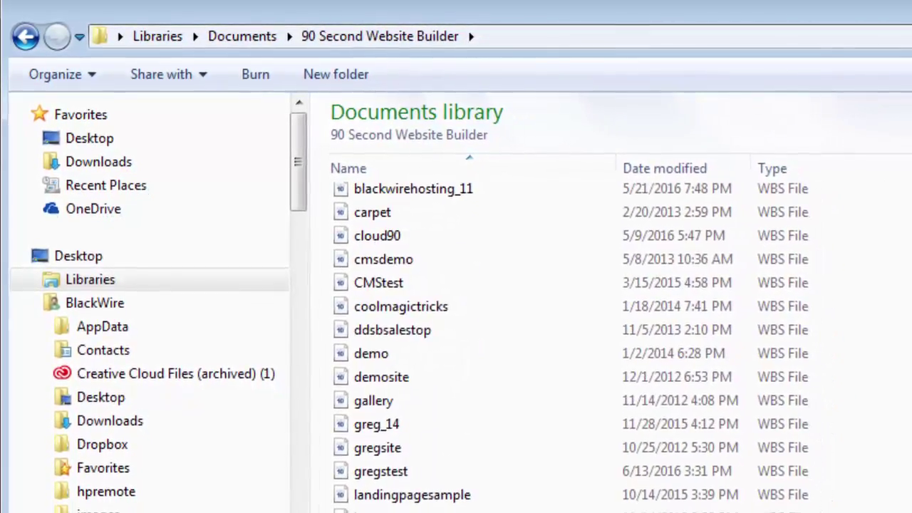
pyautogui.click(359, 470)
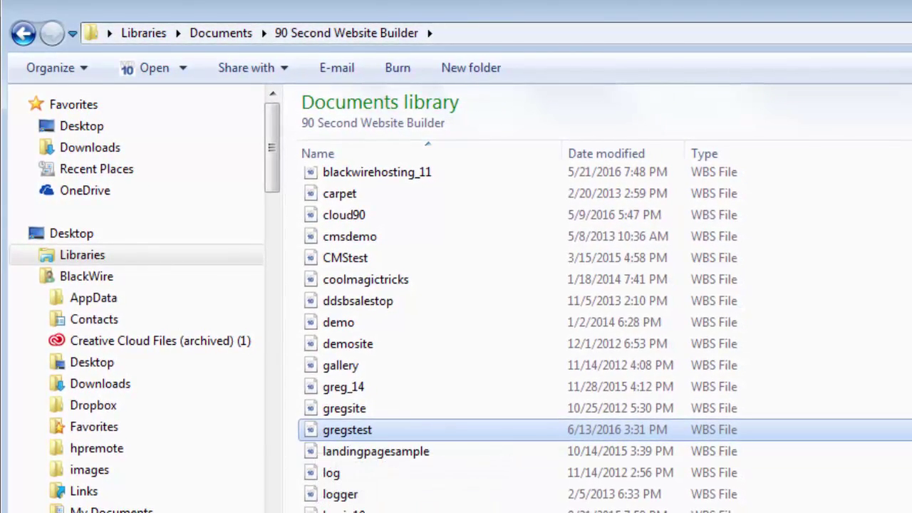
pyautogui.scroll(20, 498, 342)
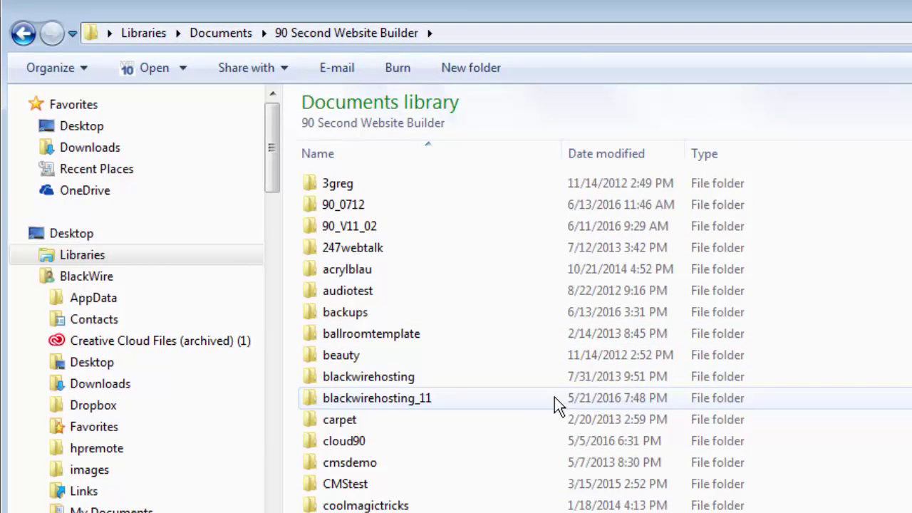
pyautogui.scroll(-7, 554, 397)
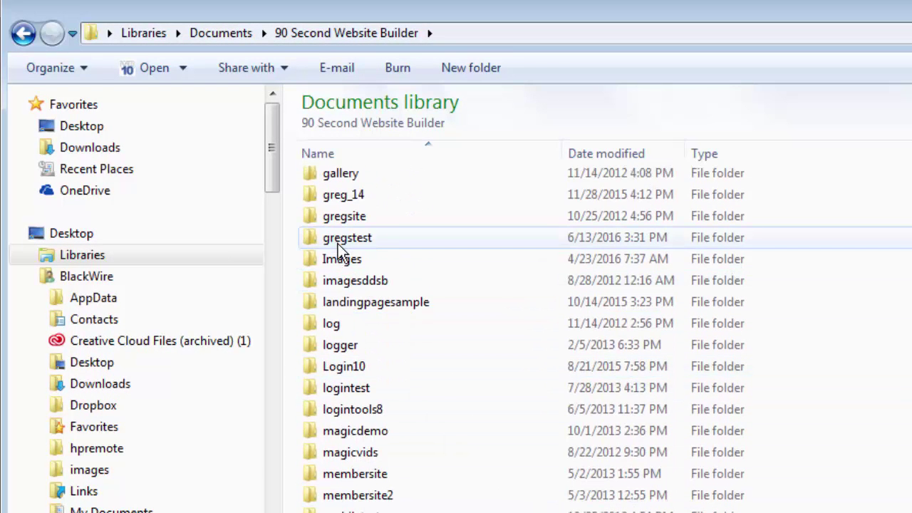
pyautogui.moveTo(338, 244)
pyautogui.moveTo(309, 237)
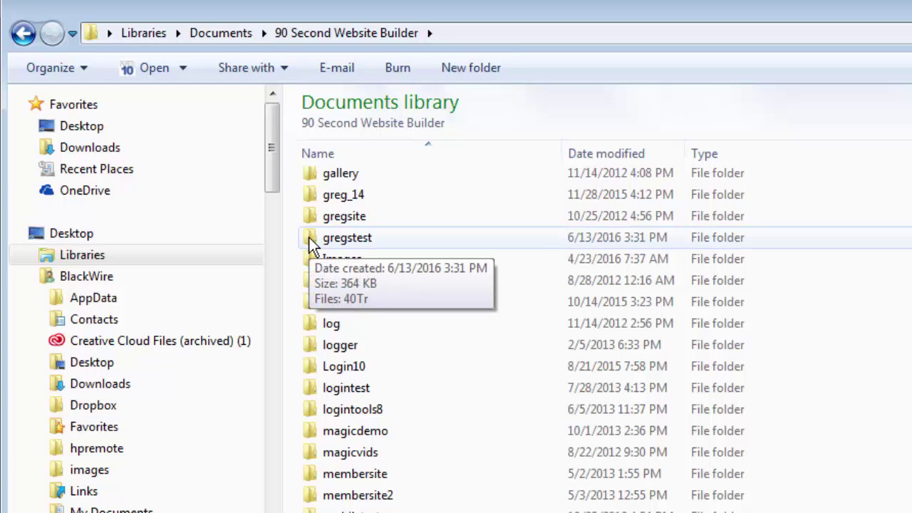
pyautogui.click(309, 237)
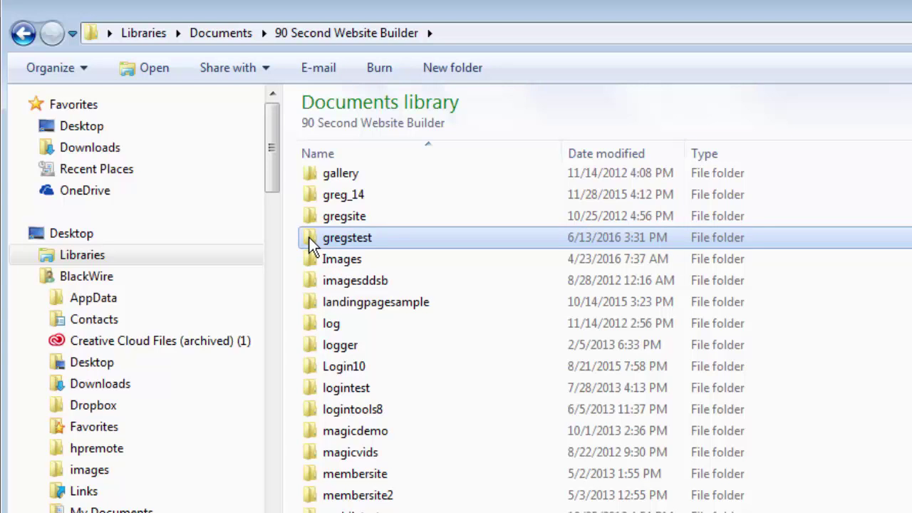
pyautogui.doubleClick(312, 241)
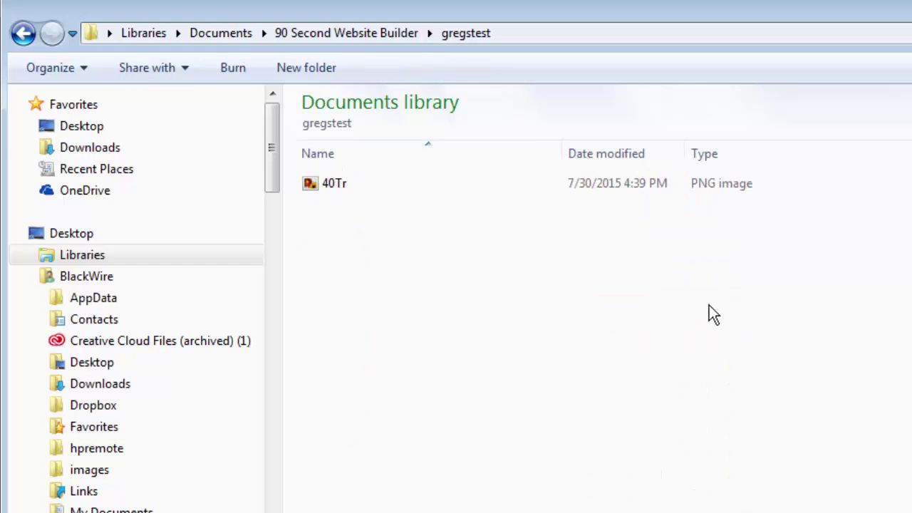
pyautogui.click(318, 189)
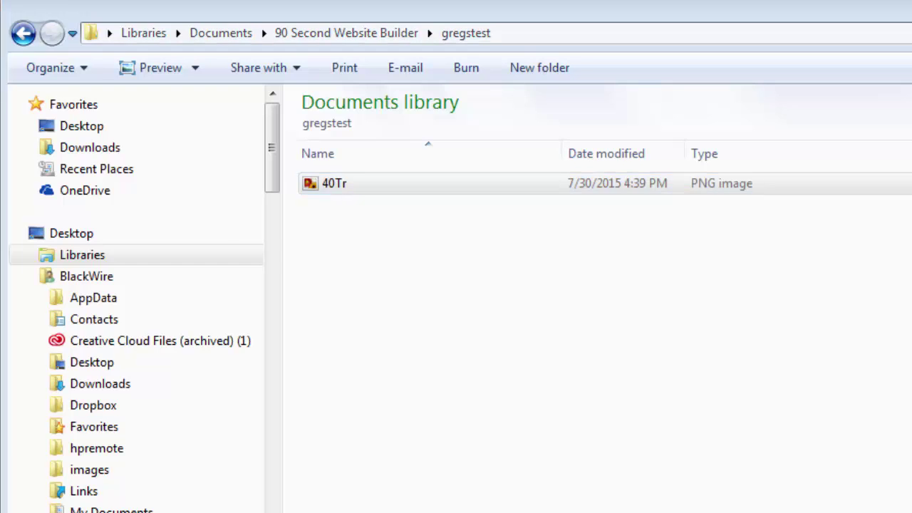
pyautogui.keyDown('ctrl'); pyautogui.scroll(2, 557, 282); pyautogui.keyUp('ctrl')
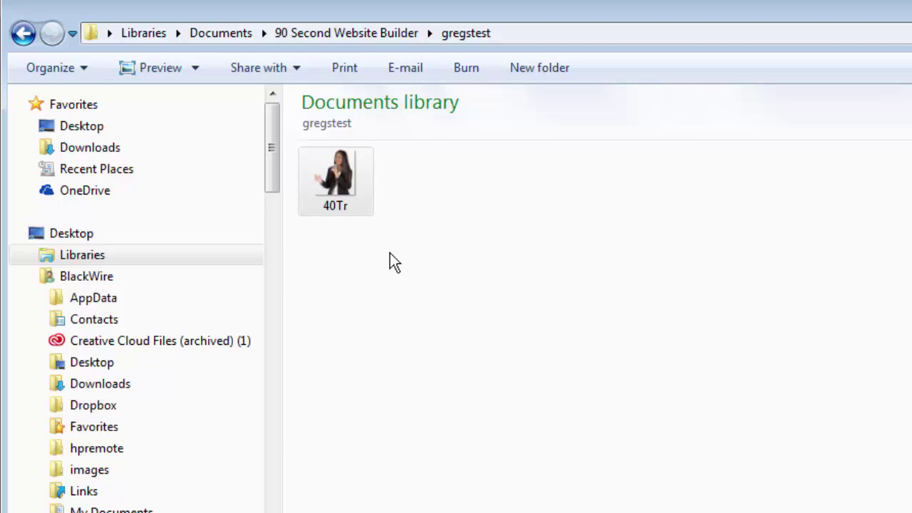
pyautogui.keyDown('ctrl'); pyautogui.scroll(-2, 389, 262); pyautogui.keyUp('ctrl')
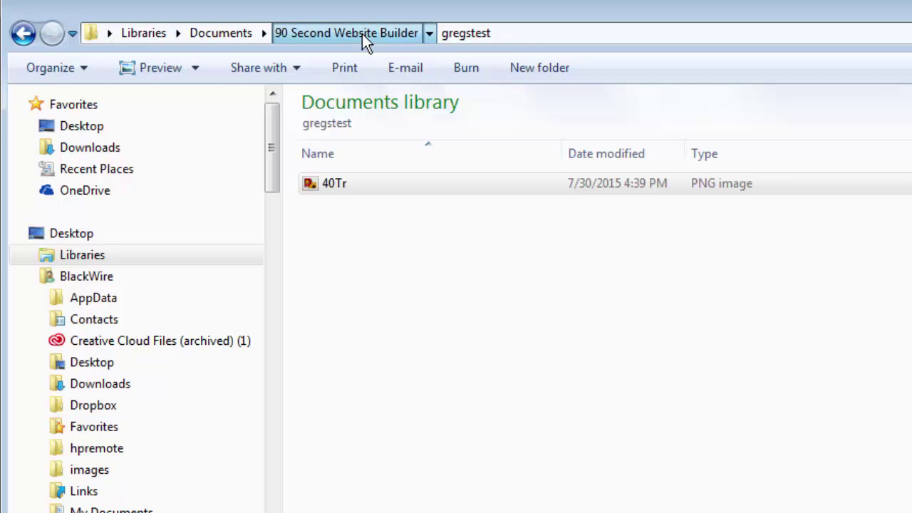
pyautogui.click(362, 34)
pyautogui.scroll(-15, 523, 339)
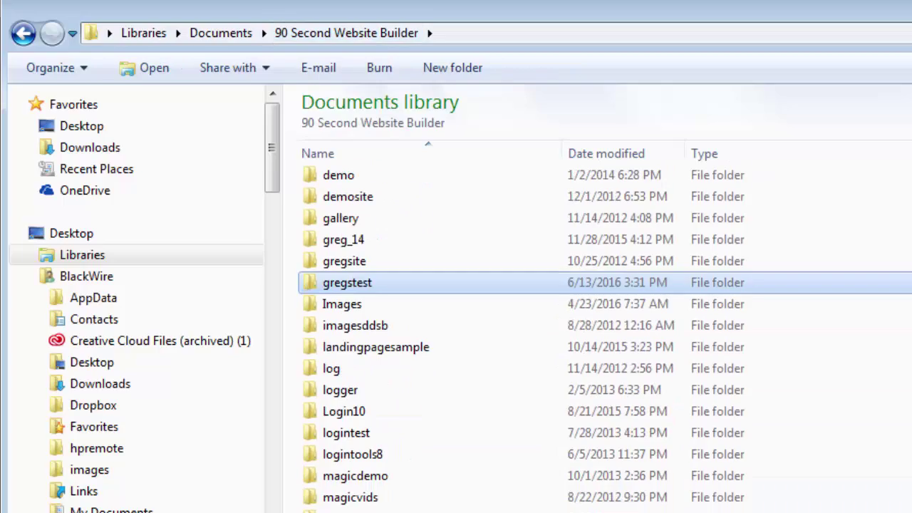
pyautogui.scroll(-15, 491, 359)
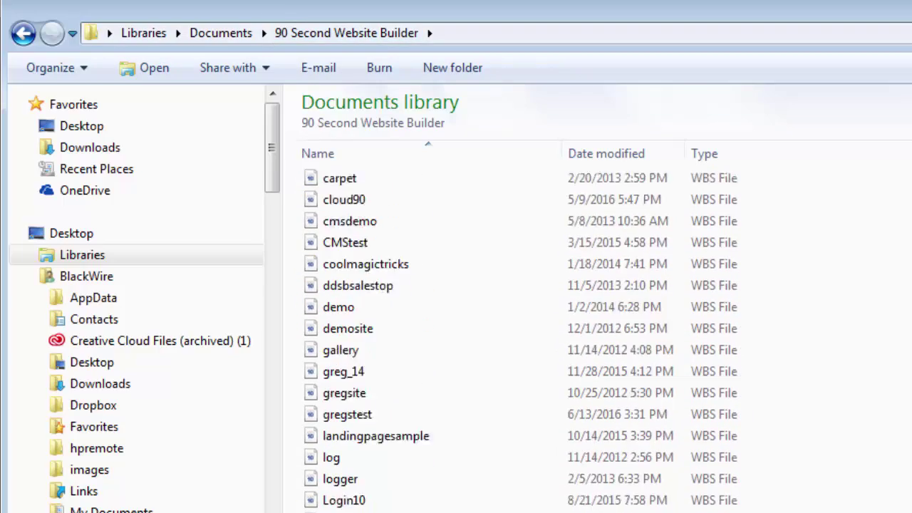
pyautogui.click(356, 338)
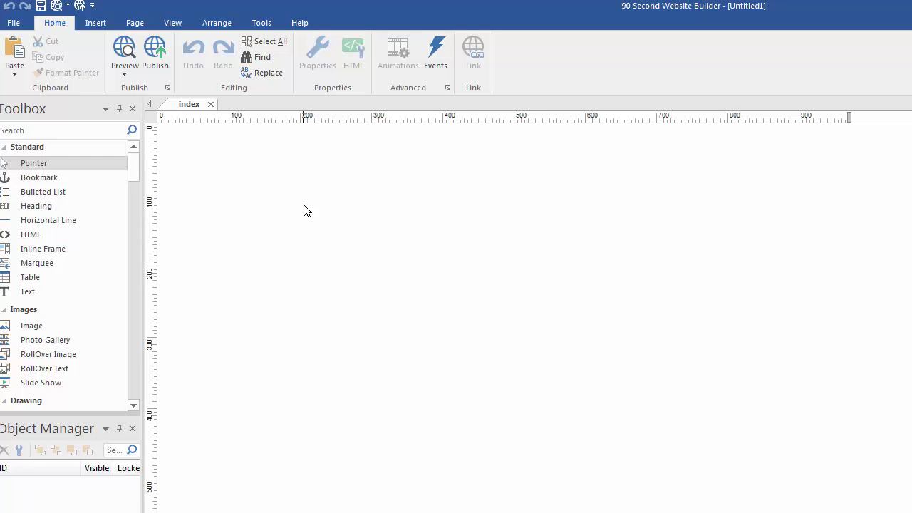
pyautogui.click(12, 24)
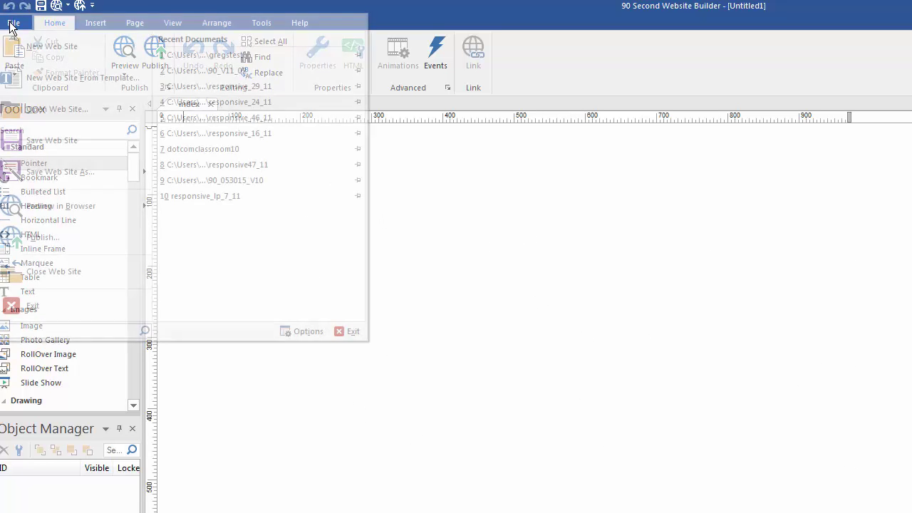
pyautogui.click(59, 110)
pyautogui.moveTo(658, 166); pyautogui.dragTo(493, 48)
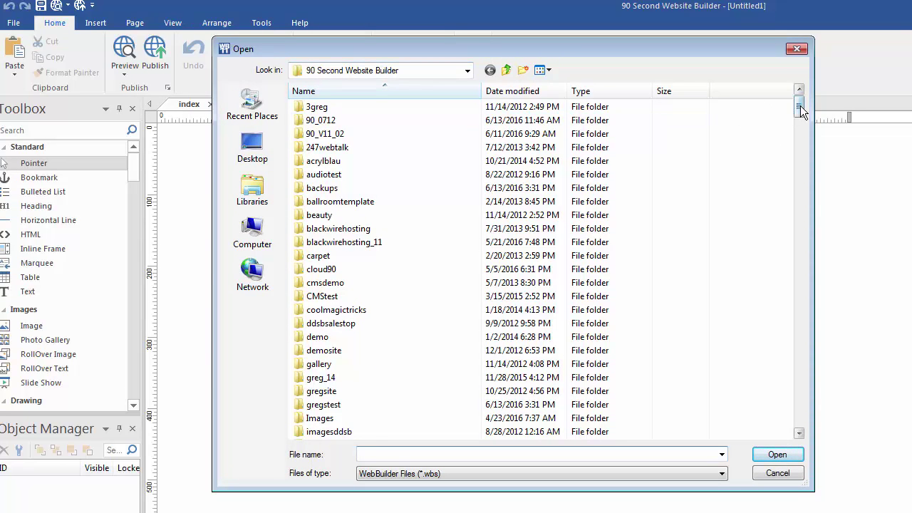
pyautogui.moveTo(798, 108); pyautogui.dragTo(340, 346)
pyautogui.click(341, 340)
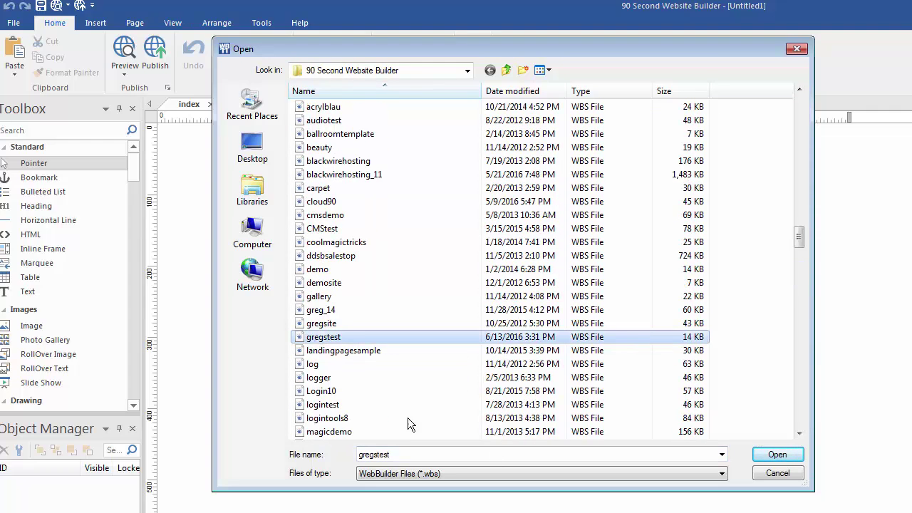
pyautogui.click(781, 476)
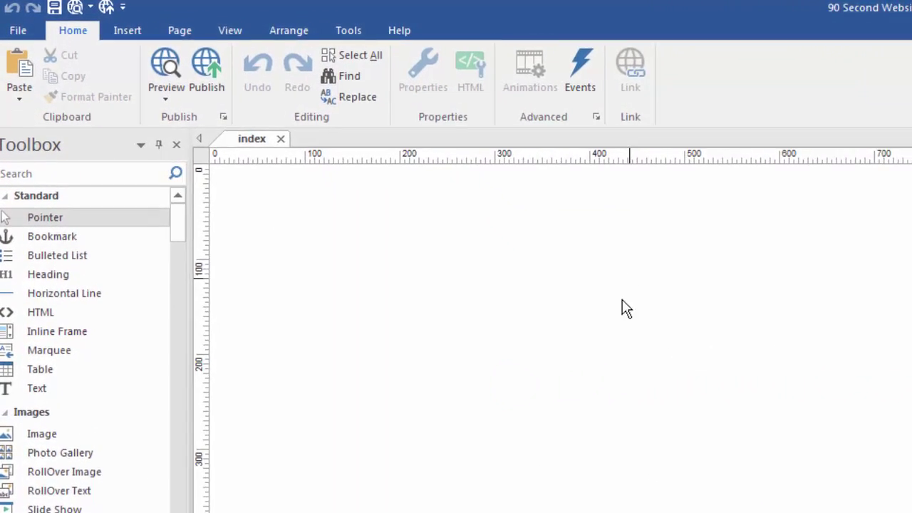
# Step: Reopen the gregstest site from the File menu's Recent Documents list
pyautogui.click(14, 27)
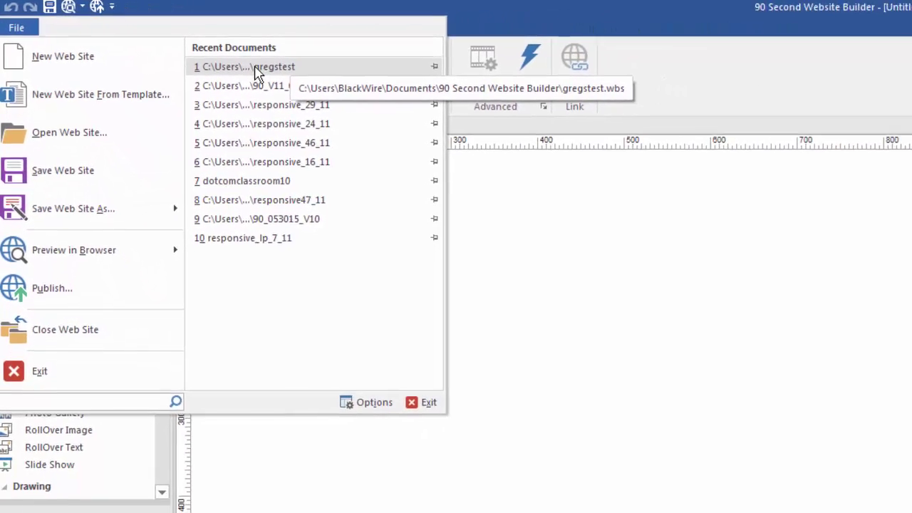
pyautogui.click(255, 67)
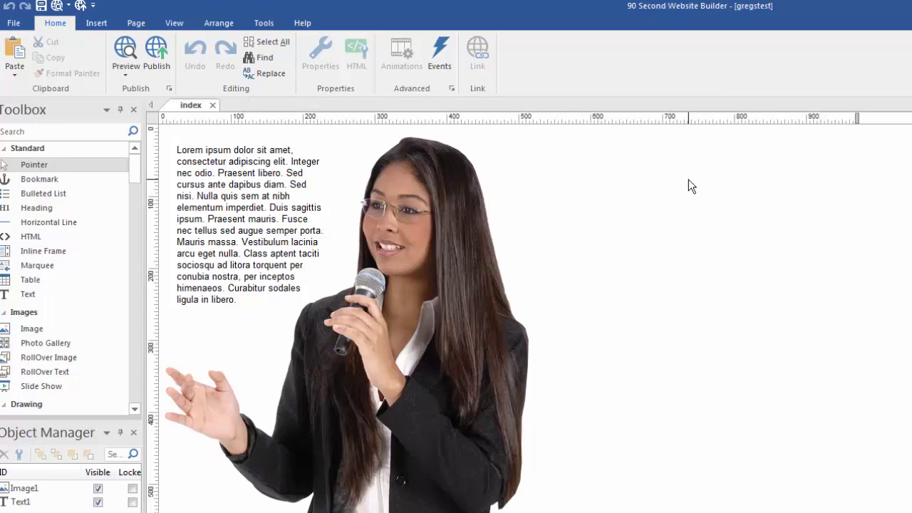